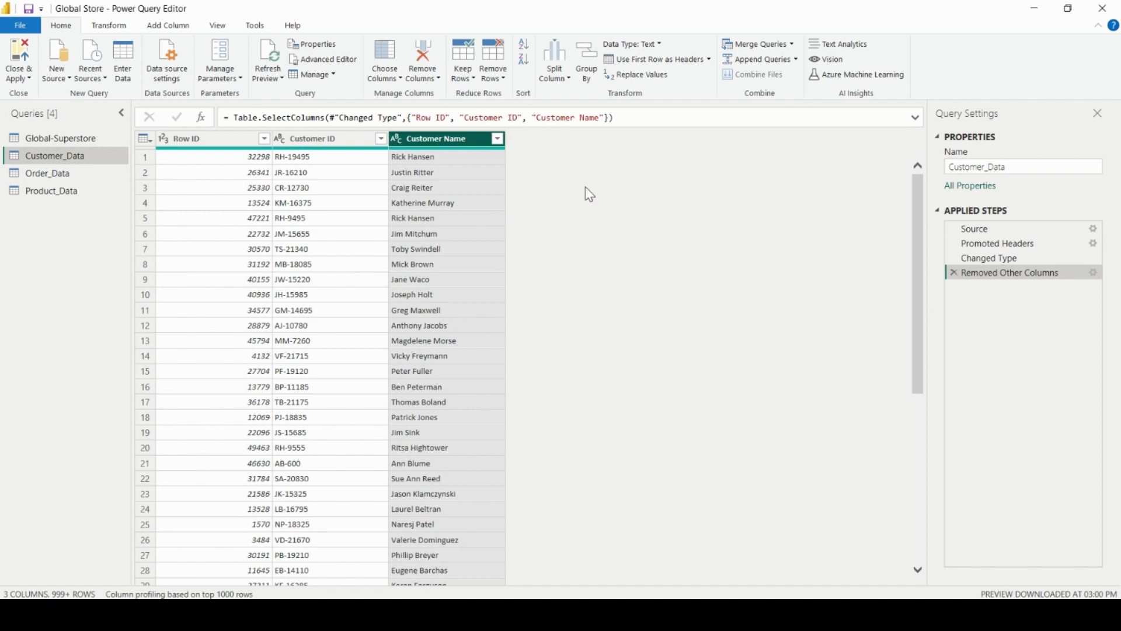
- Split the Customer Name column by a space delimiter at the right-most delimiter
mouse_move(454, 155)
left_click(561, 81)
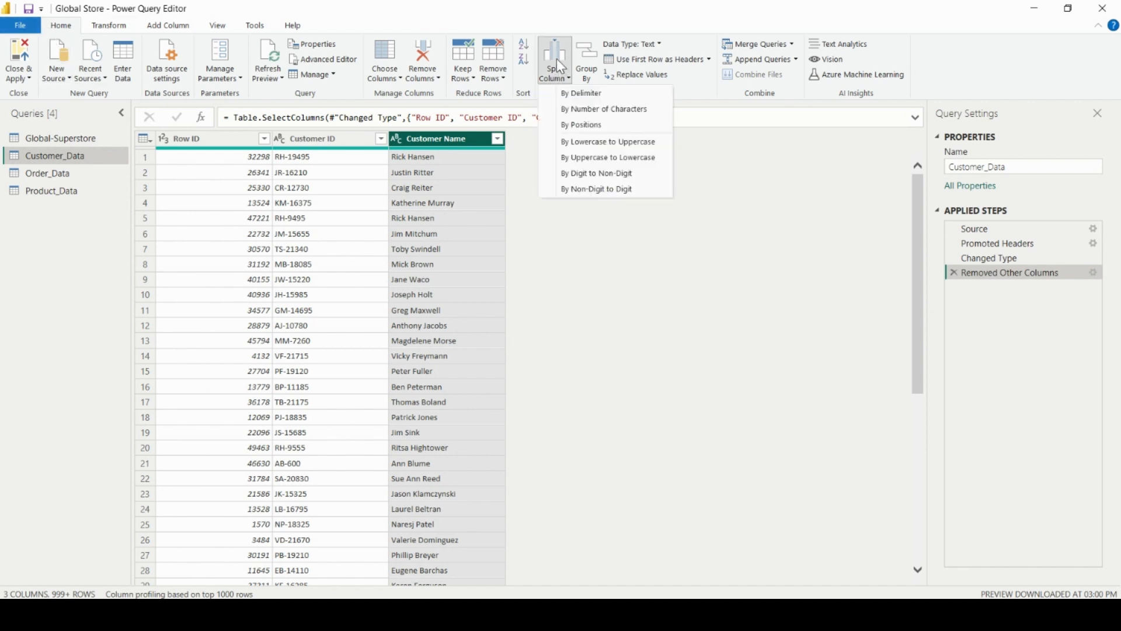
left_click(578, 94)
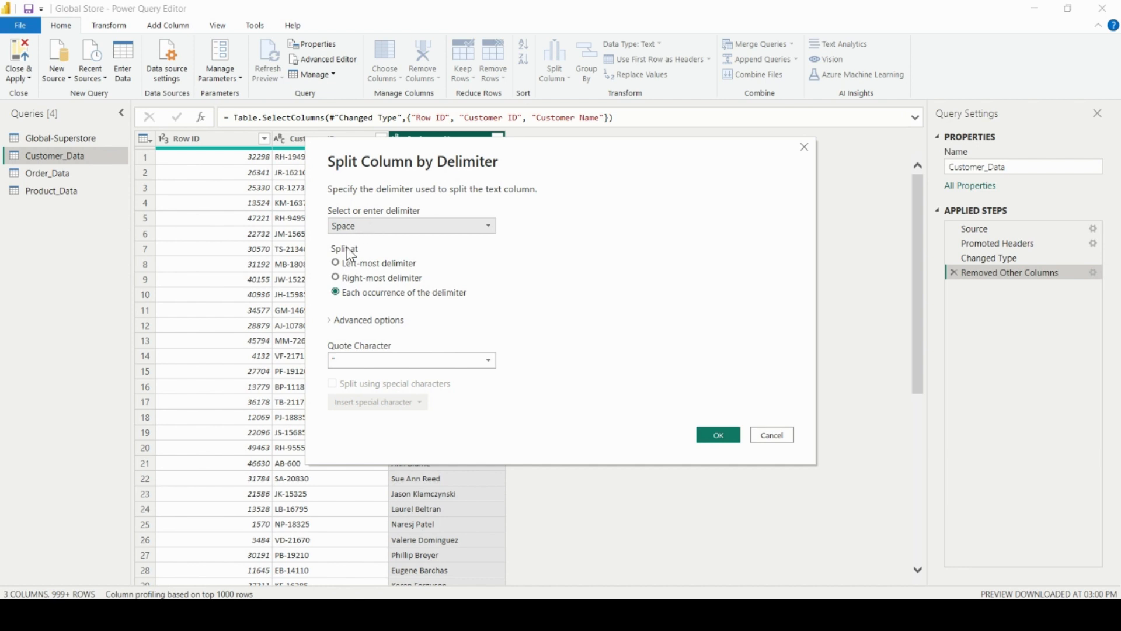
left_click_drag(460, 158, 629, 180)
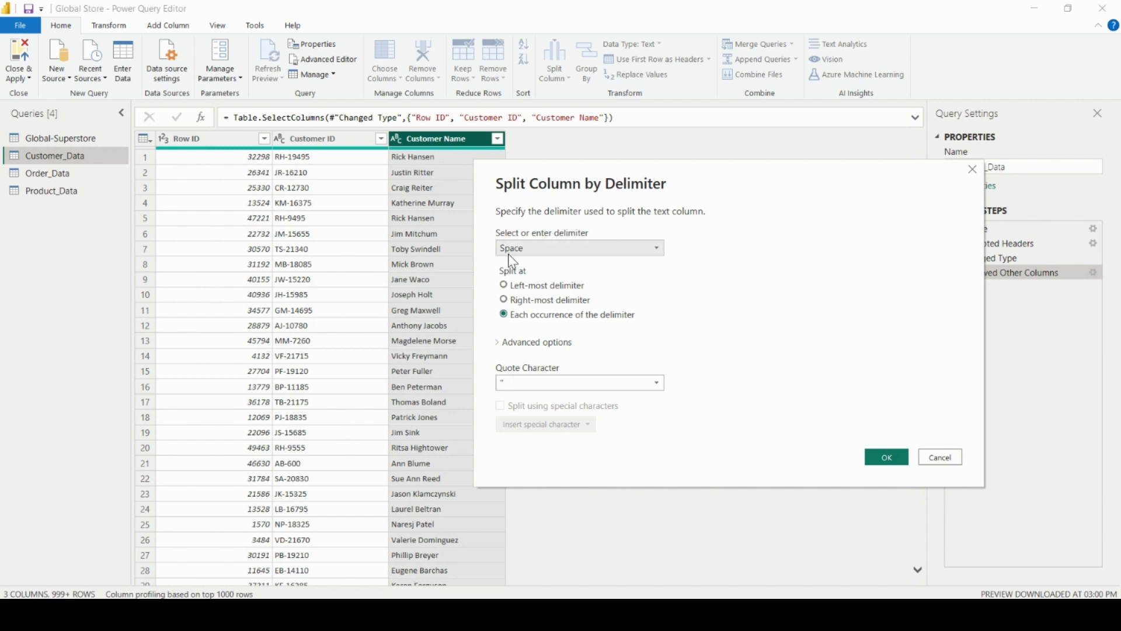
left_click(503, 299)
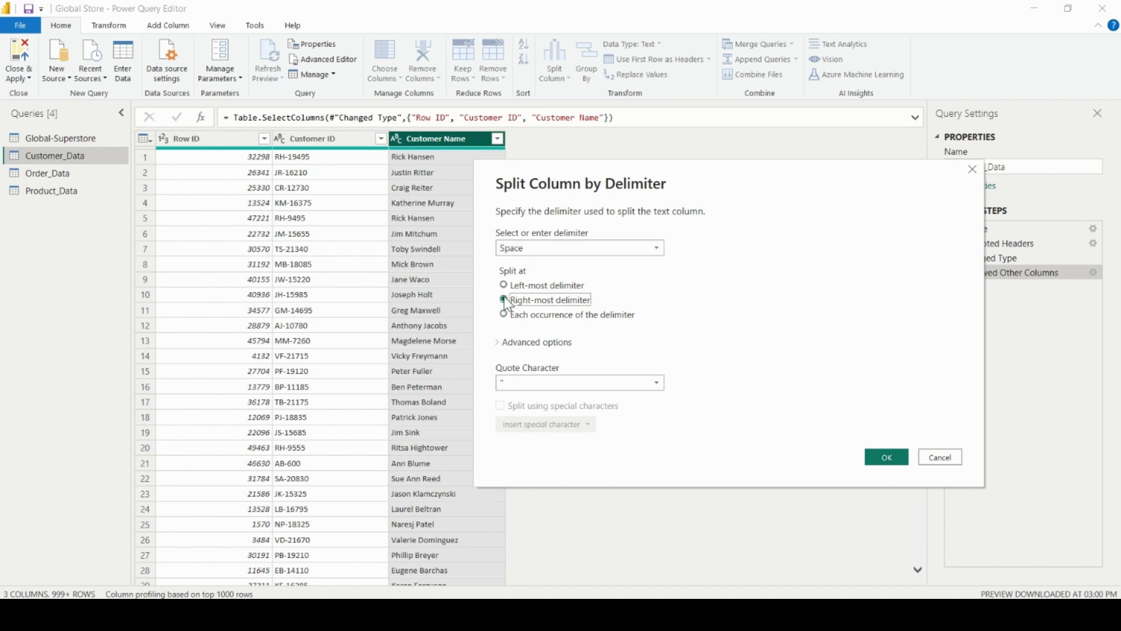
left_click(894, 466)
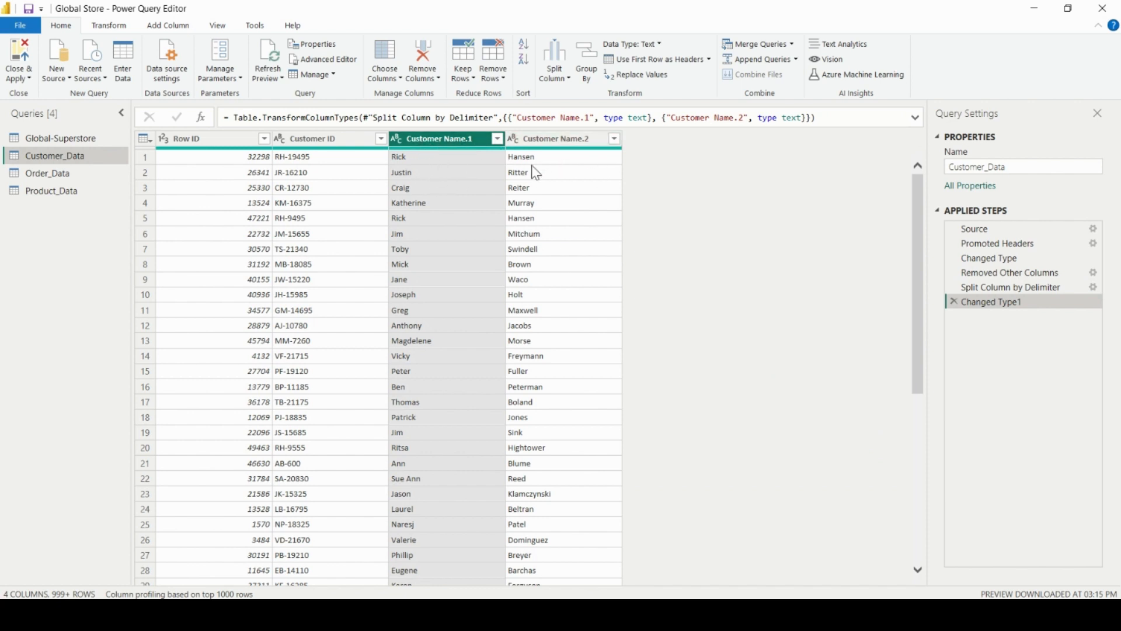
- Rename the Customer Name.1 column to "First name" and the Customer Name.2 column to "Last Name"
double_click(435, 140)
type("First")
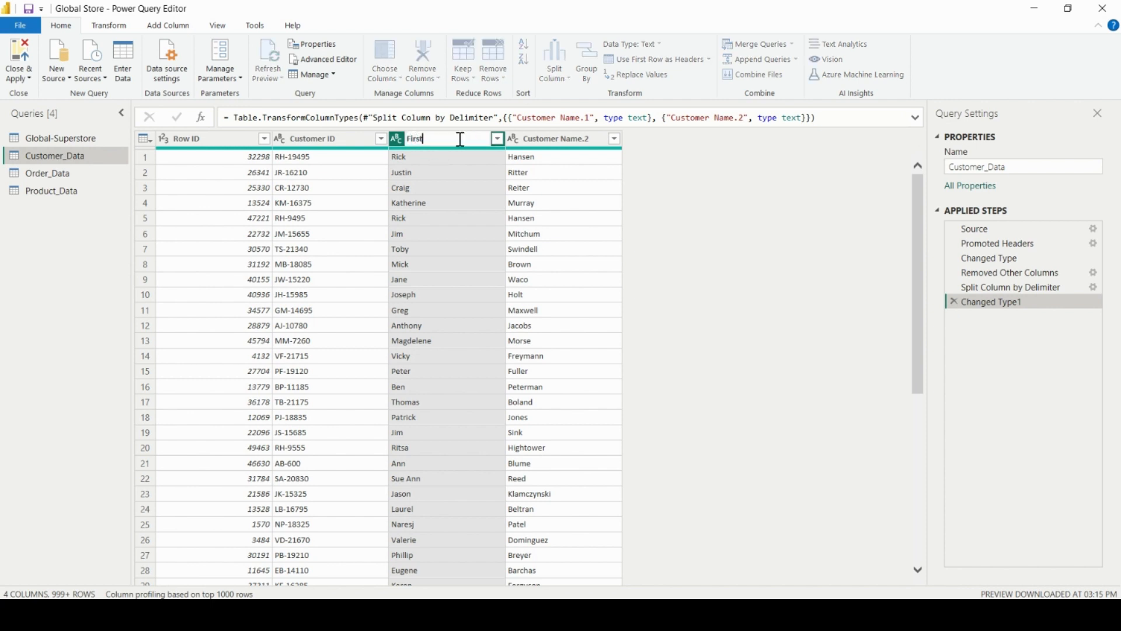
type(" name")
key("Return")
double_click(561, 139)
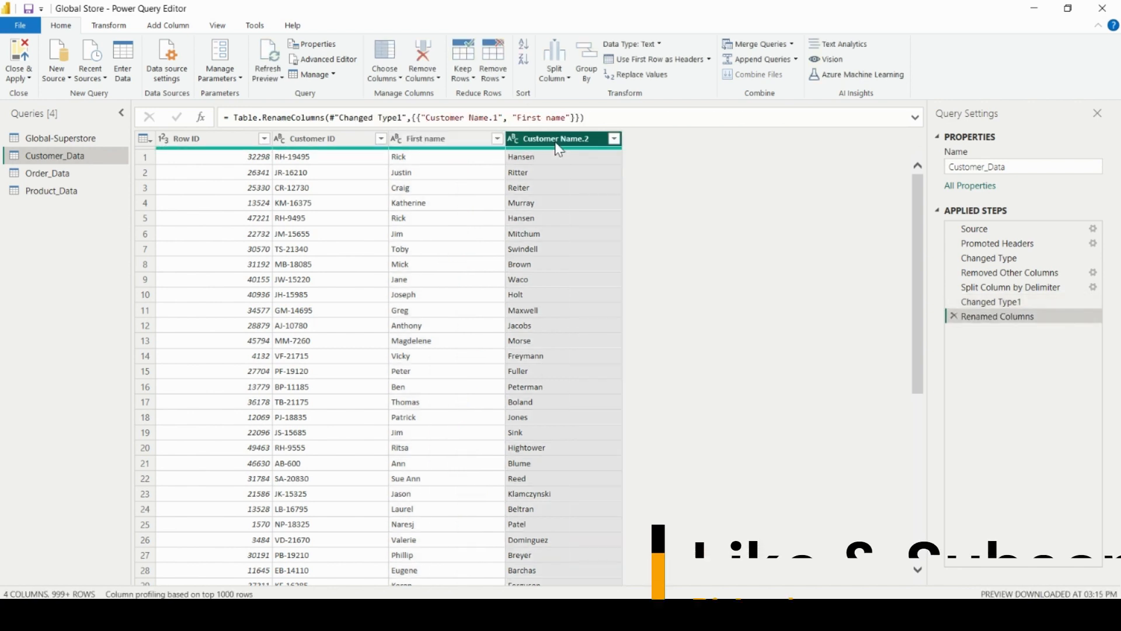
type("Last Name")
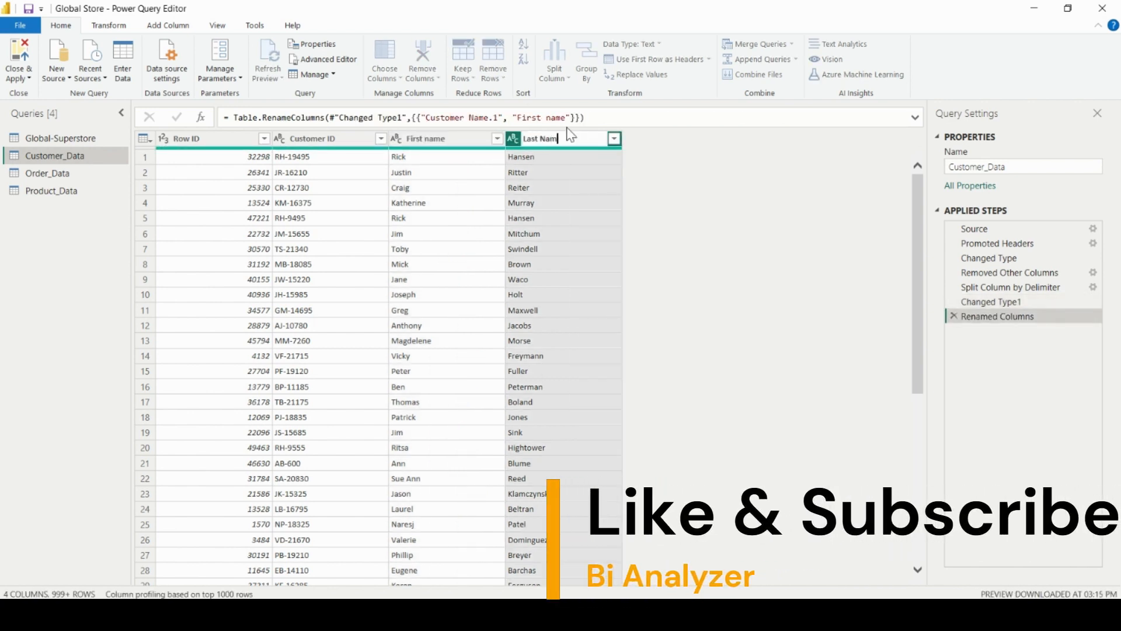
key("Return")
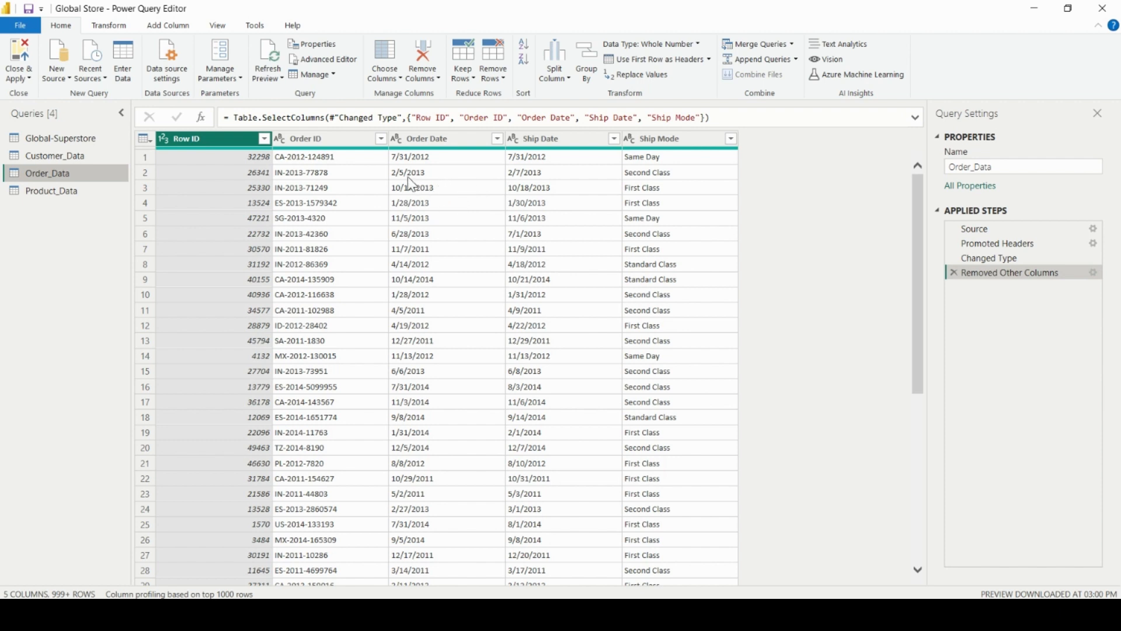
- Change the Order Date column of the Order_Data query to the Date type and remove its error rows
left_click(459, 140)
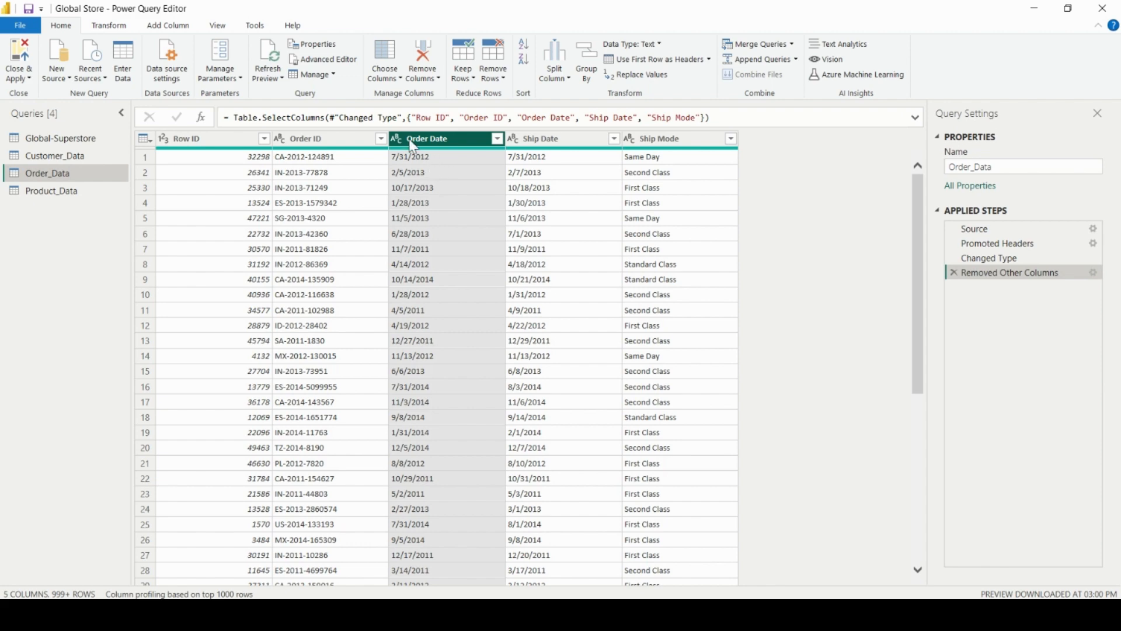
scroll(437, 328, "down", 3)
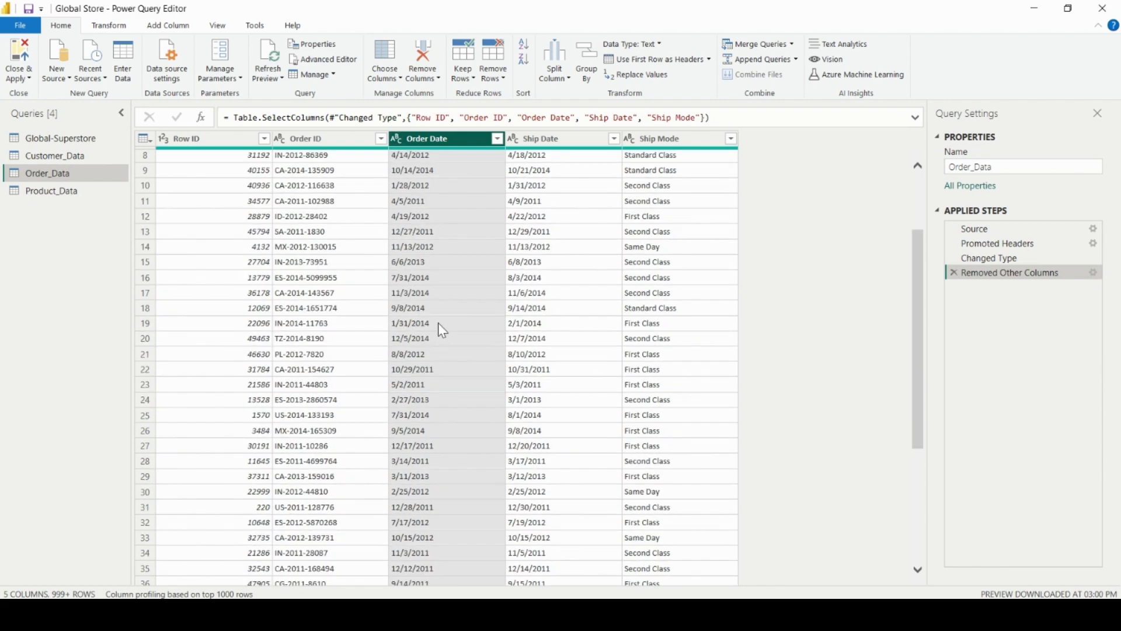
scroll(437, 323, "up", 3)
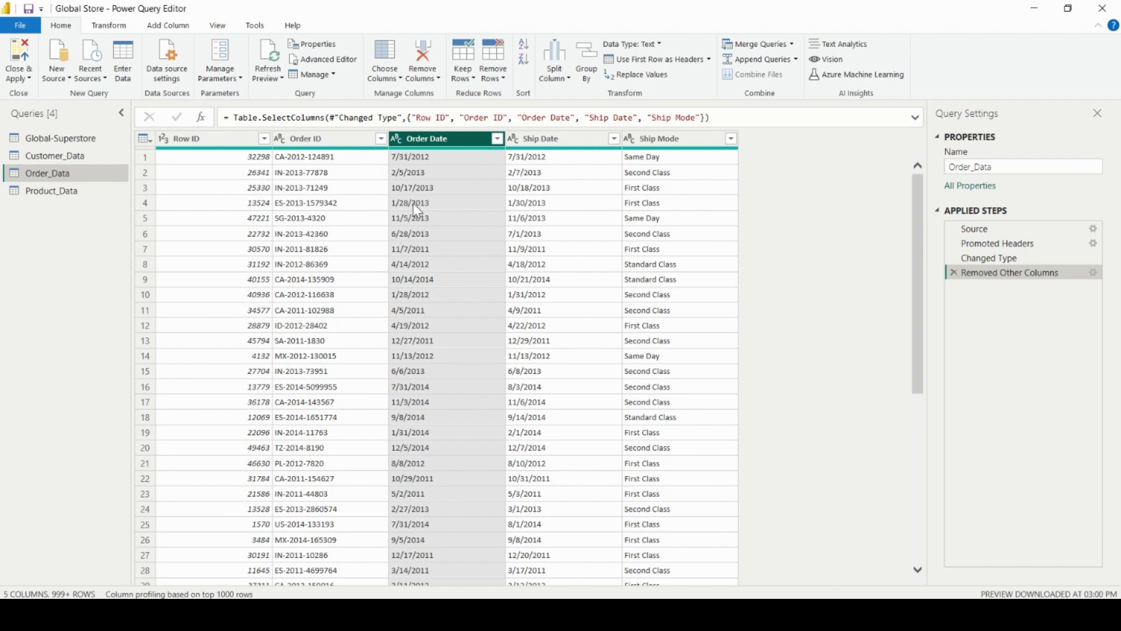
right_click(423, 143)
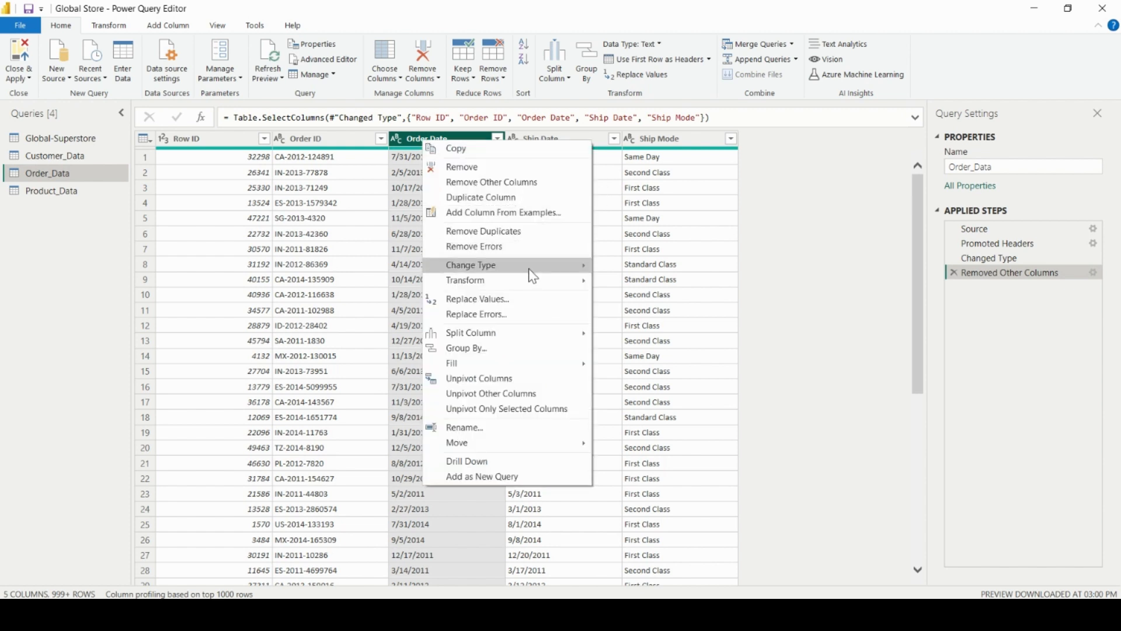
mouse_move(532, 267)
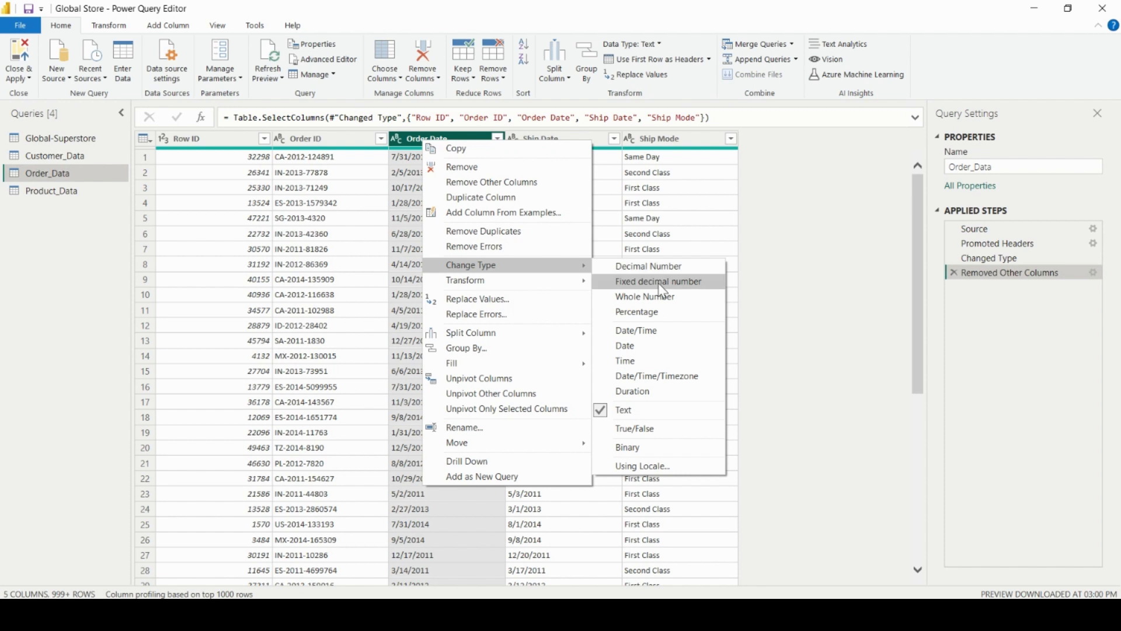
left_click(643, 346)
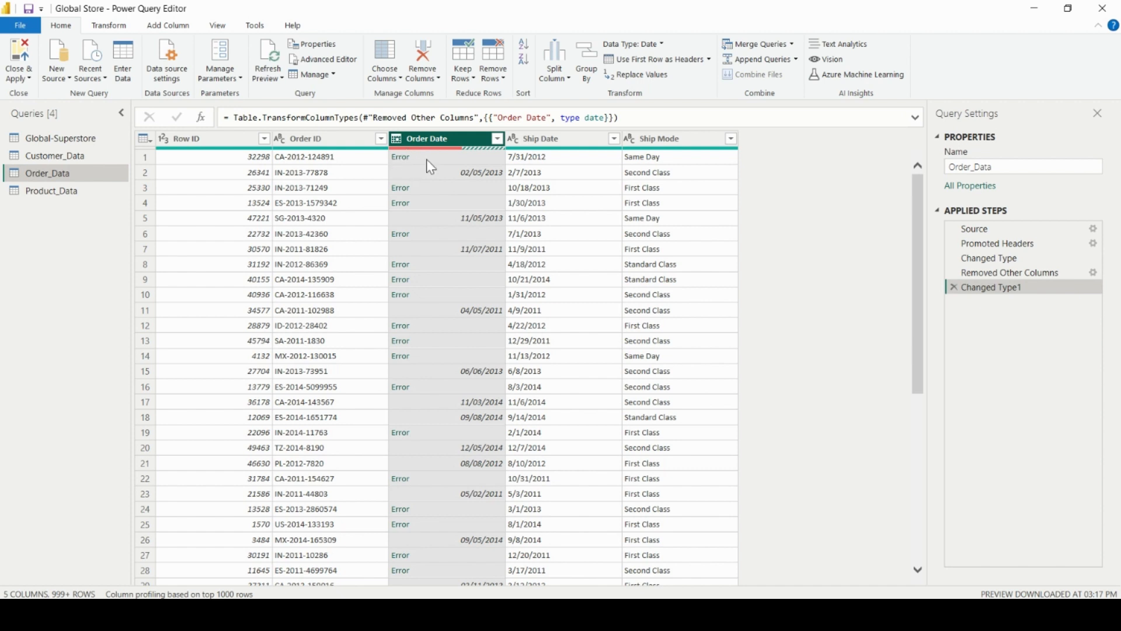
right_click(440, 146)
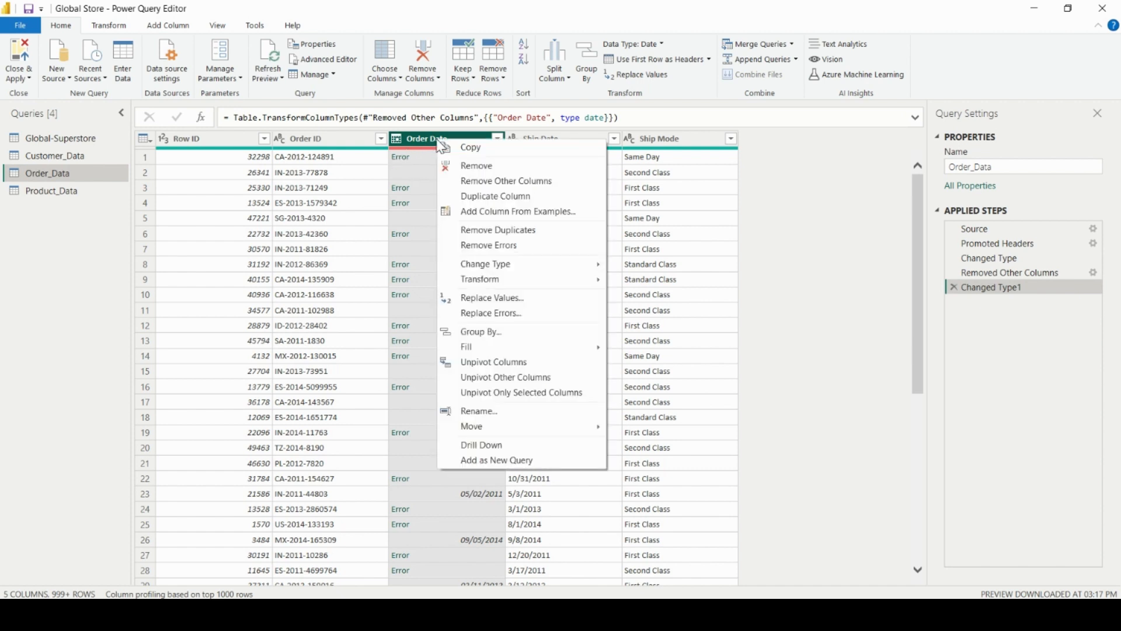
left_click(534, 245)
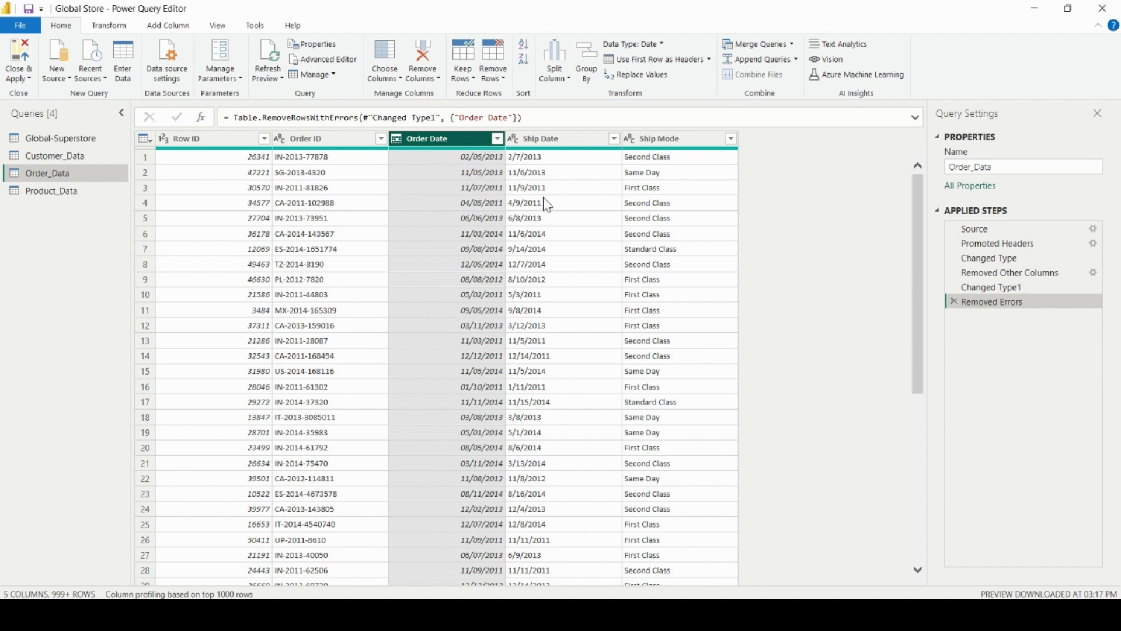
- Change the Ship Date column to the Date type and remove the rows with errors in it
left_click(528, 143)
right_click(528, 142)
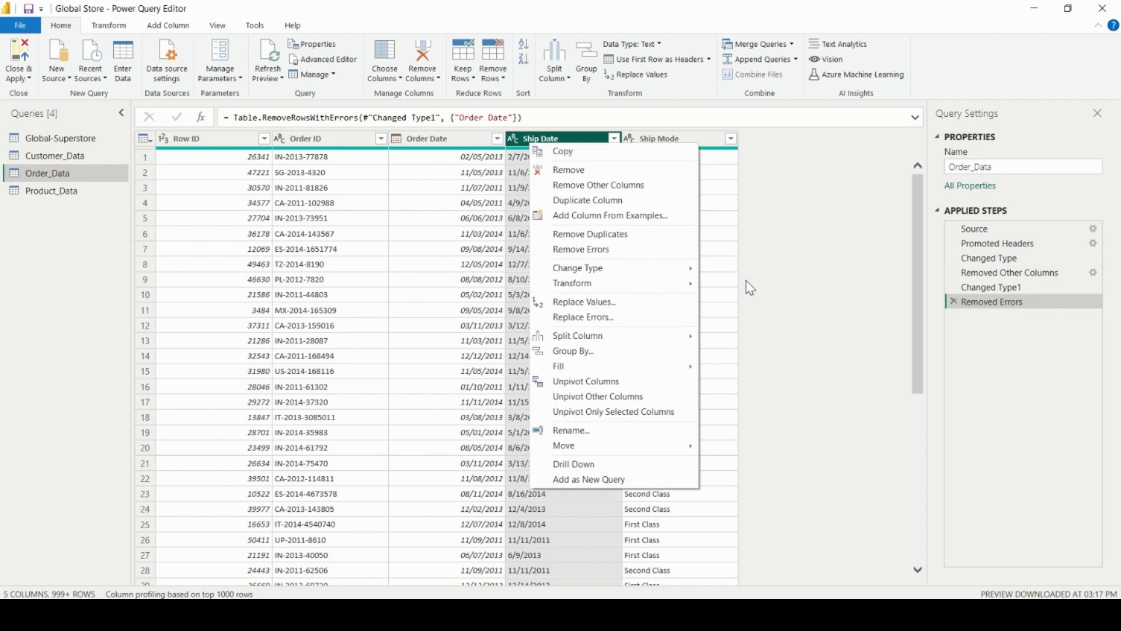
mouse_move(659, 269)
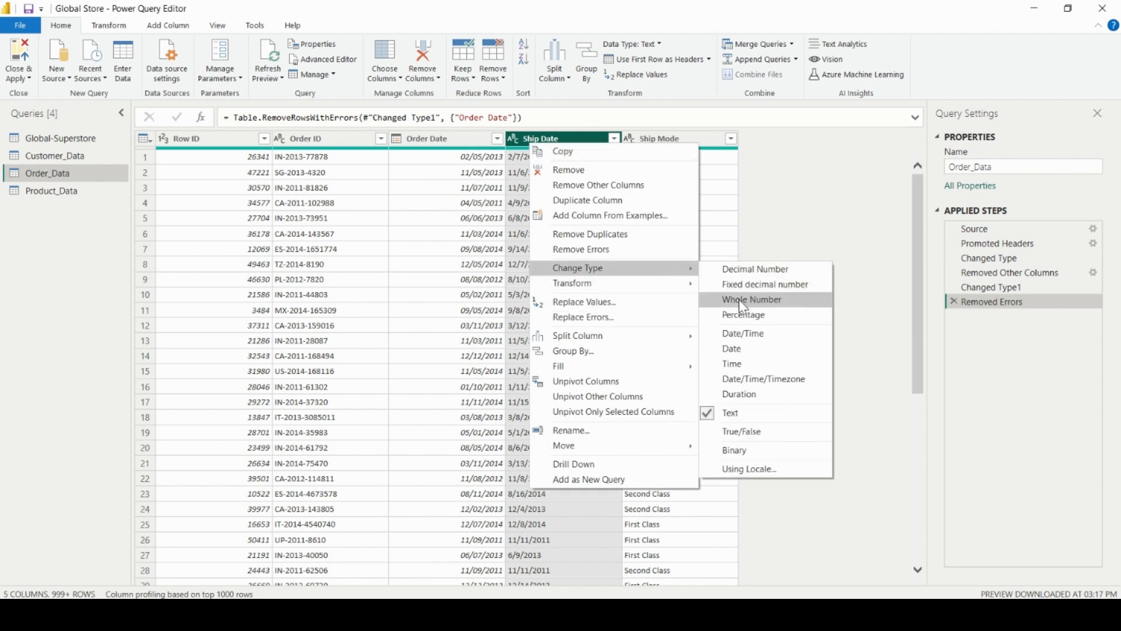
left_click(730, 350)
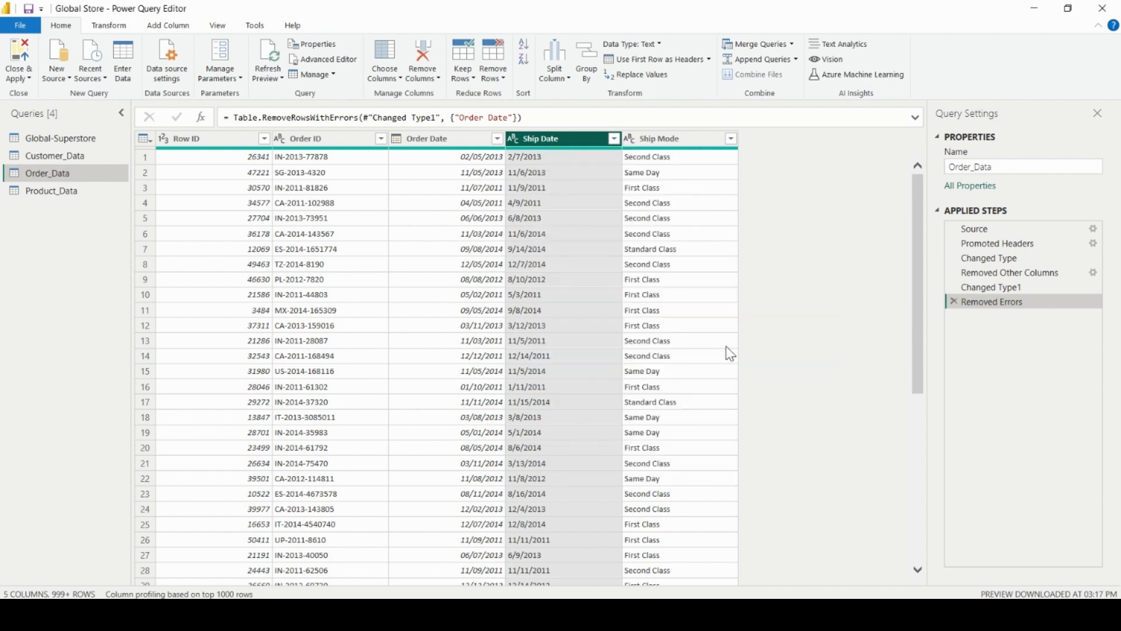
right_click(541, 138)
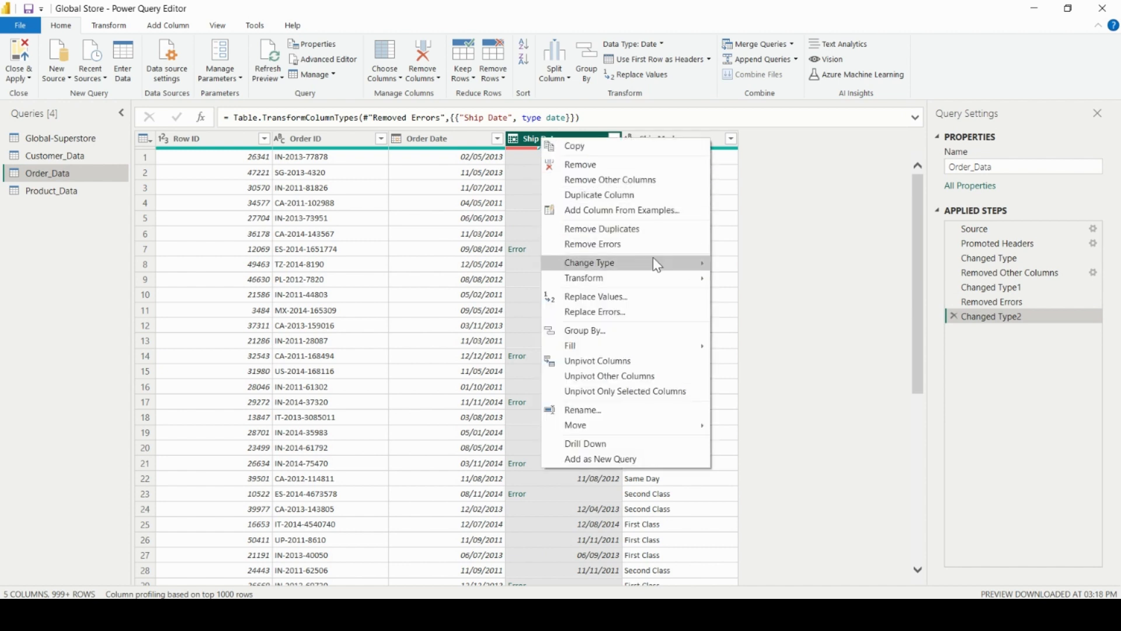
left_click(625, 245)
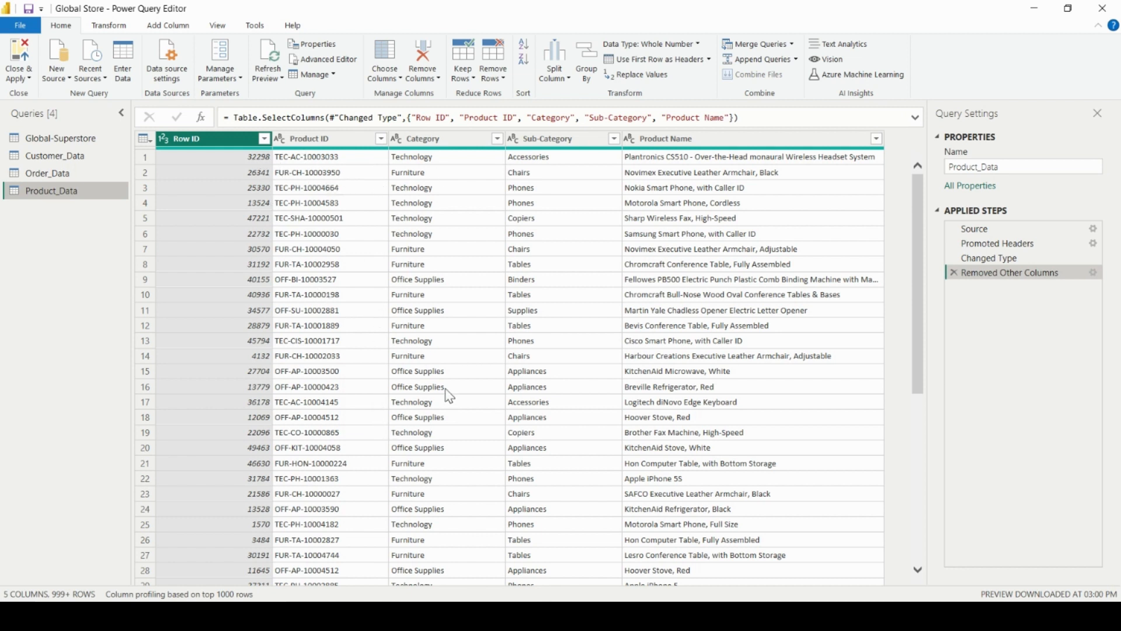
- Remove duplicates by Row ID in the Product_Data and Order_Data queries, and open the Customer_Data query
right_click(234, 143)
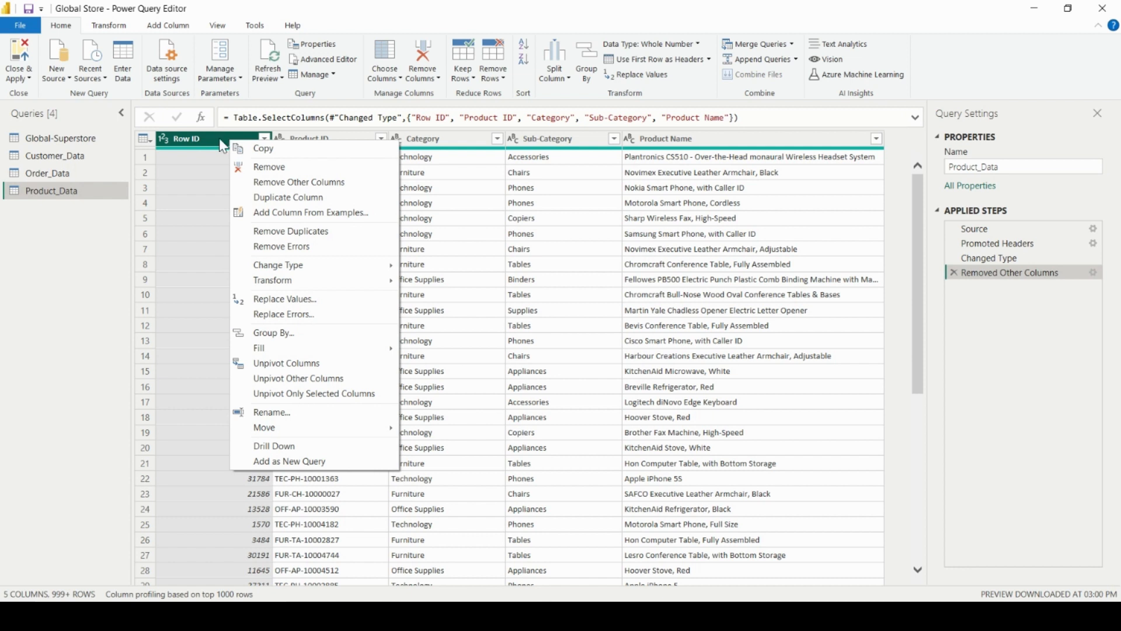
left_click(335, 233)
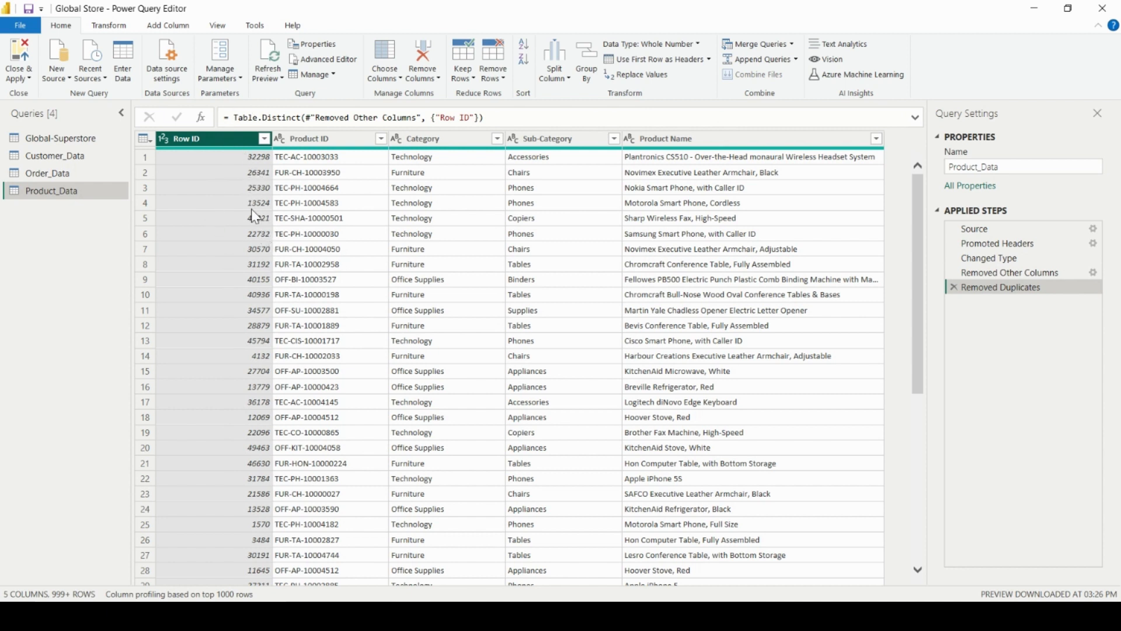
left_click(40, 179)
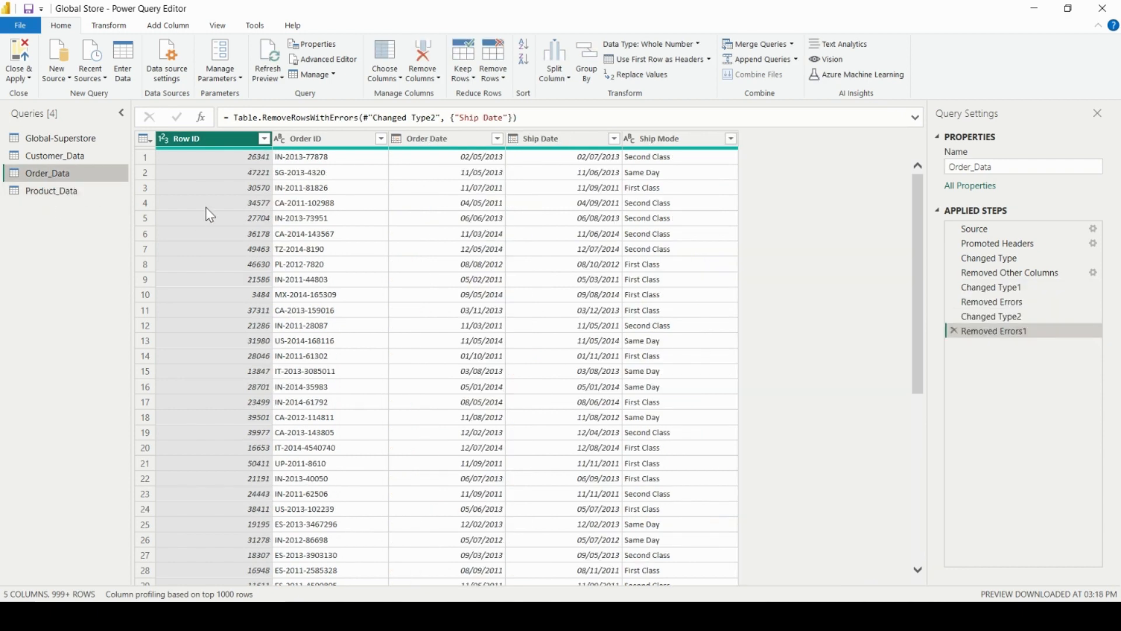
right_click(210, 134)
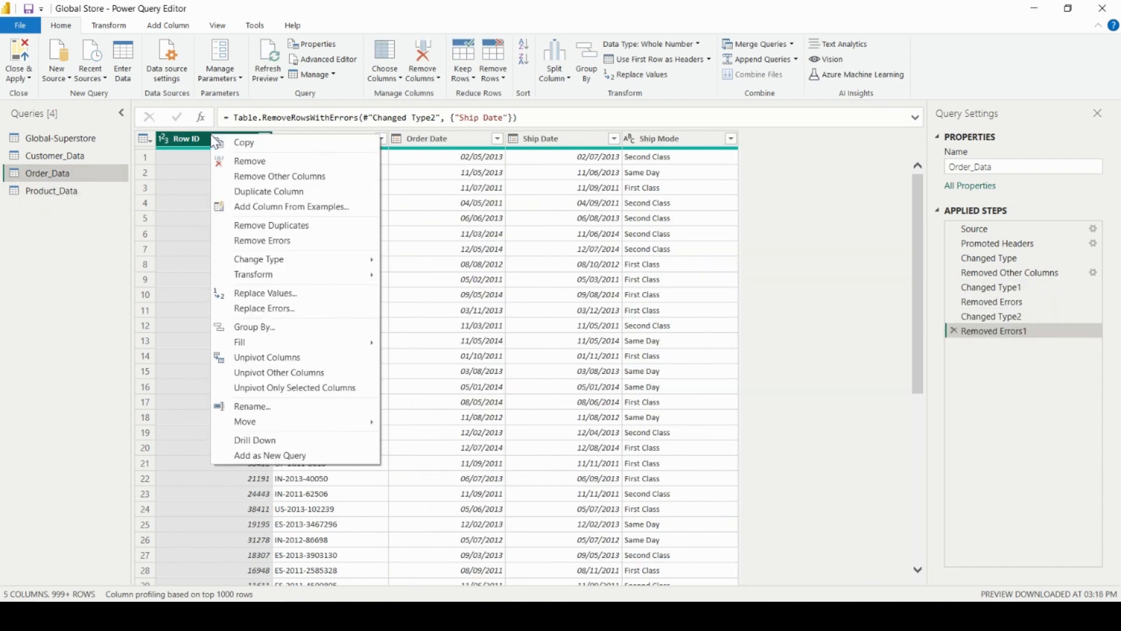
left_click(283, 227)
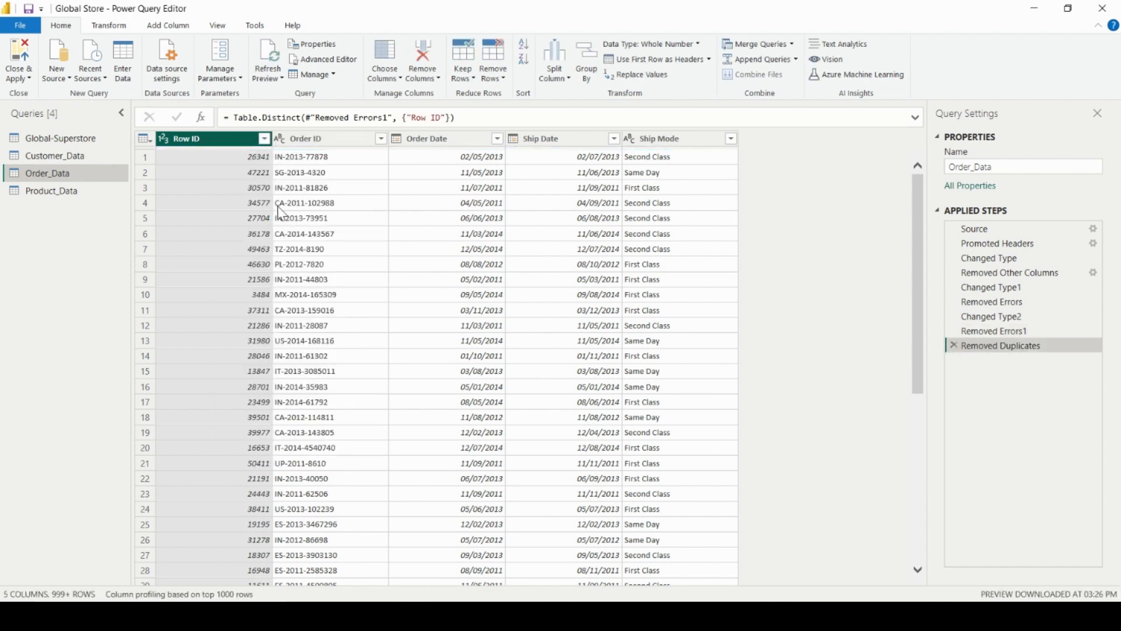
left_click(70, 160)
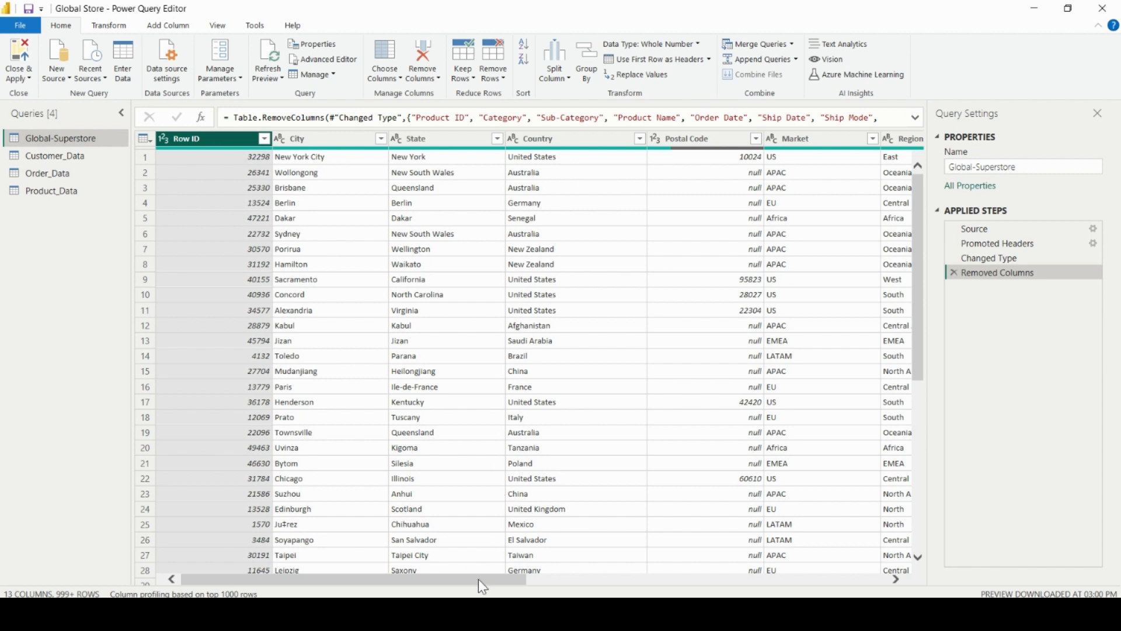
- Remove the Postal Code column from the Global-Superstore query and select its Row ID column
left_click_drag(478, 579, 545, 579)
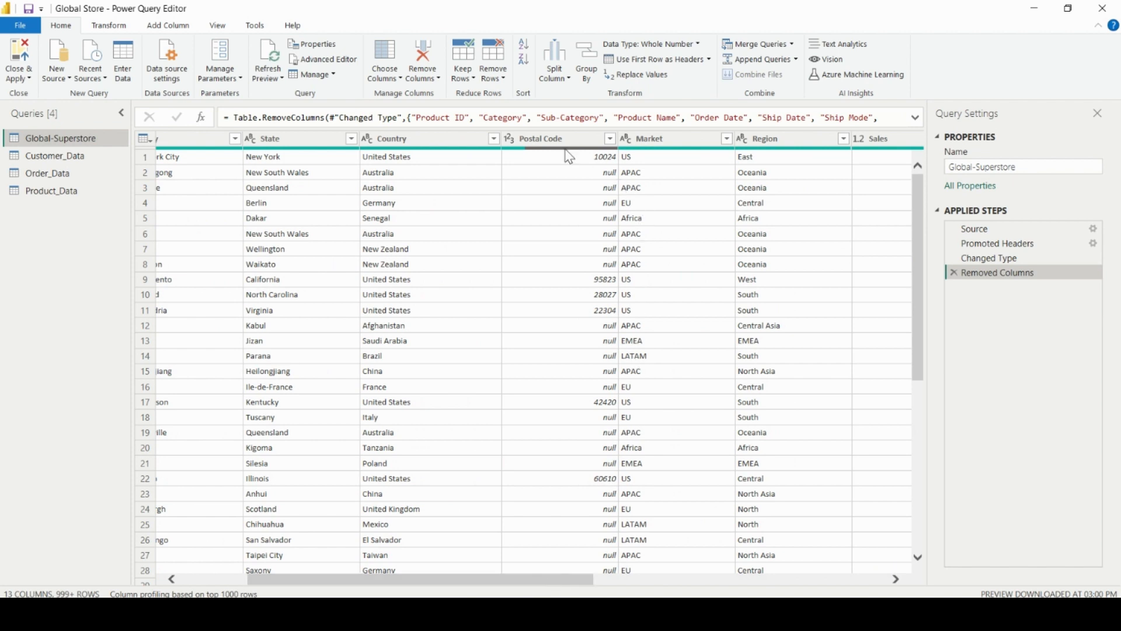
left_click(534, 143)
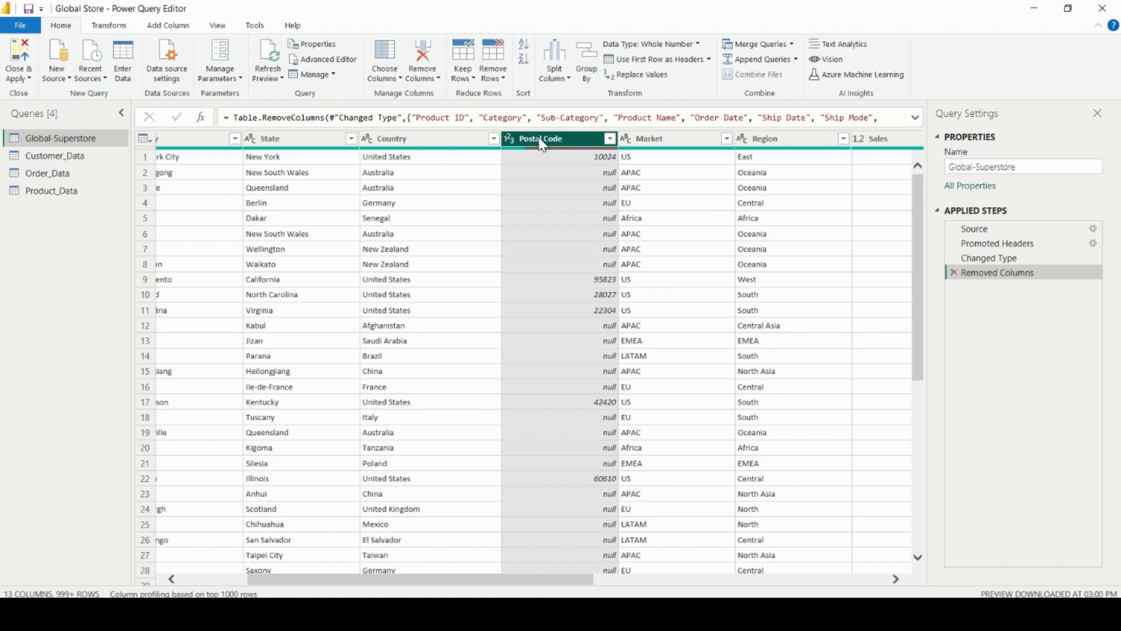
right_click(542, 145)
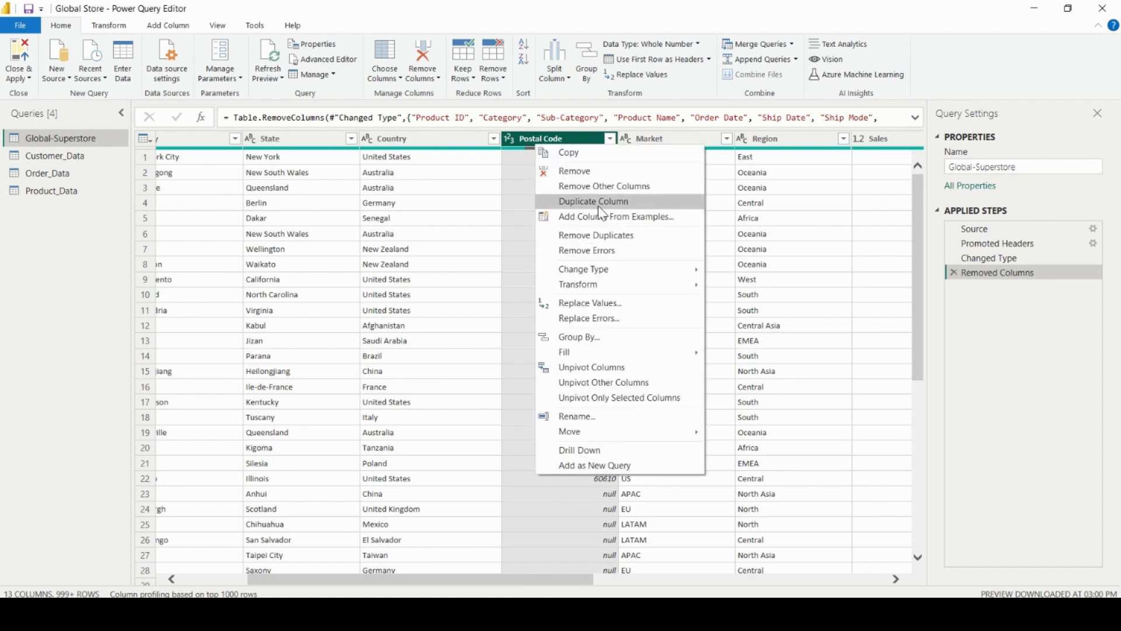
left_click(572, 172)
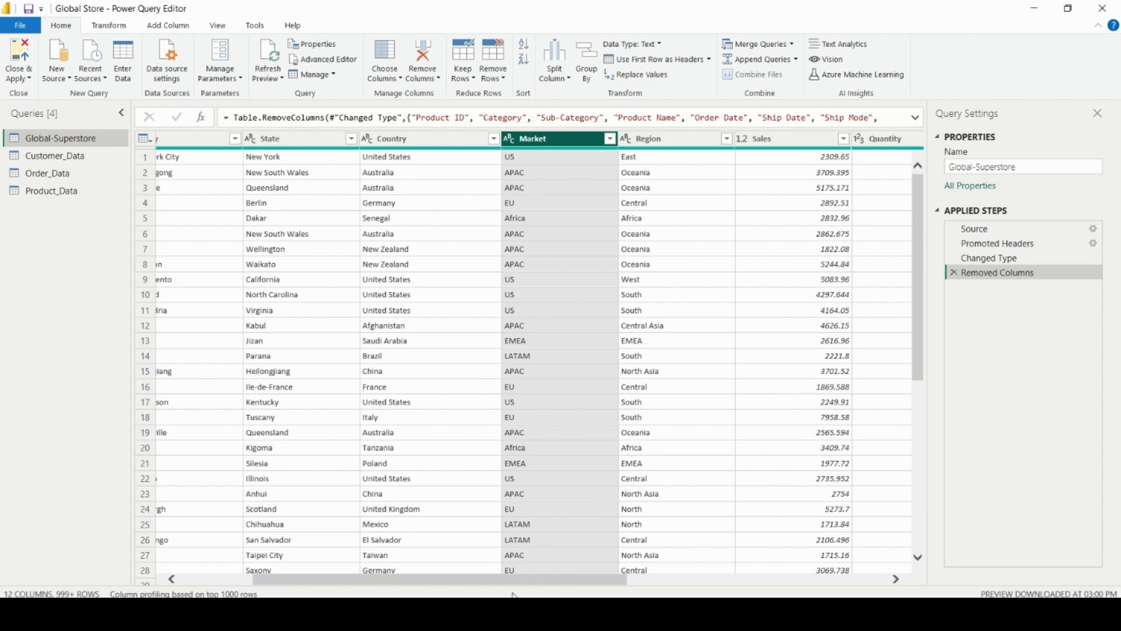
left_click_drag(506, 583, 448, 578)
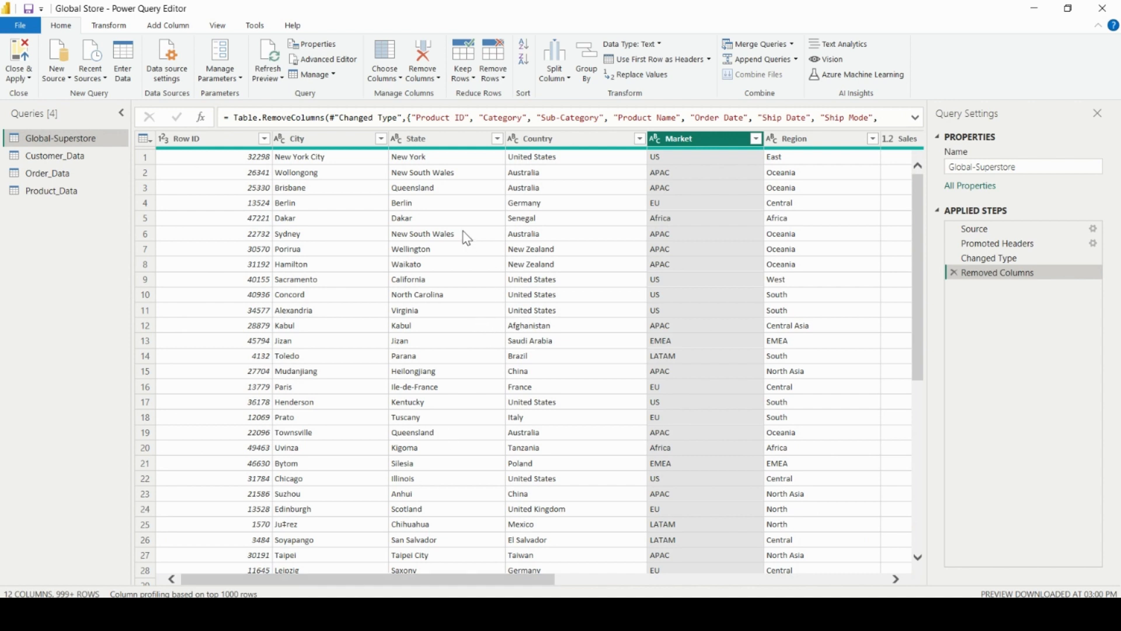
left_click(213, 163)
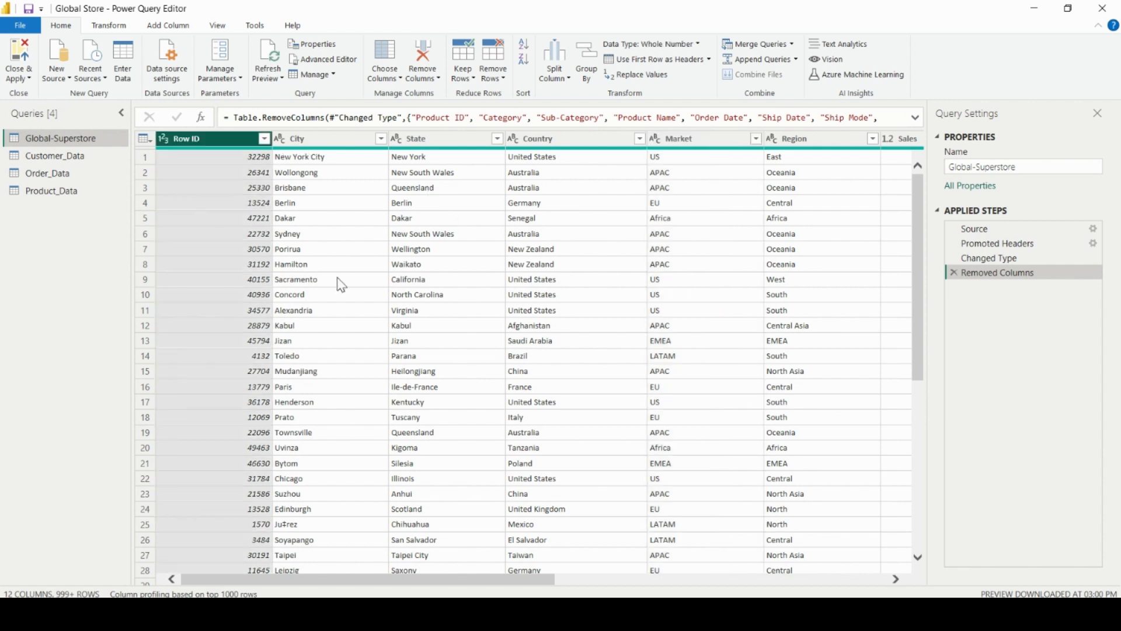